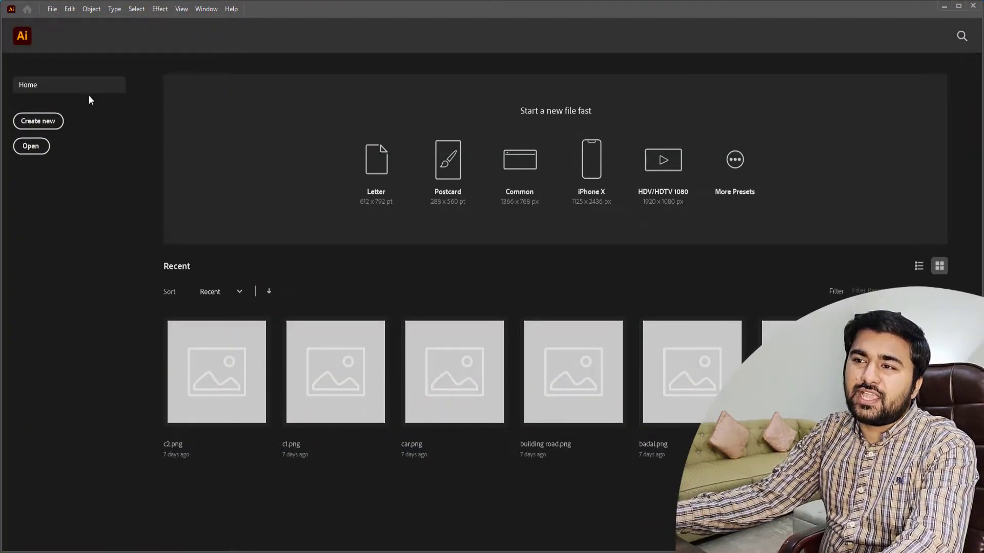
Step: Start a new document in pixels with width and height both 1200
{"action": "left_click", "coordinate": [38, 121]}
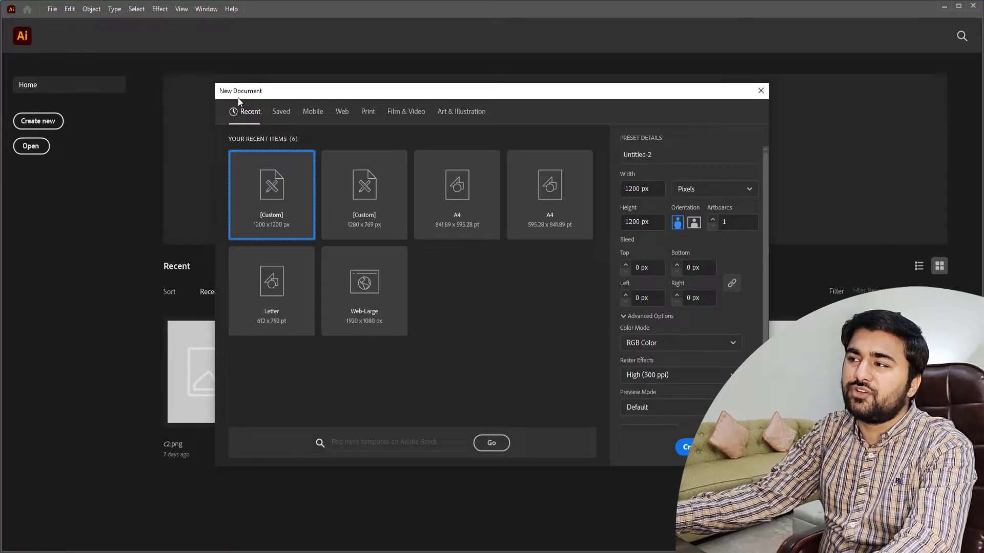
{"action": "left_click", "coordinate": [697, 190]}
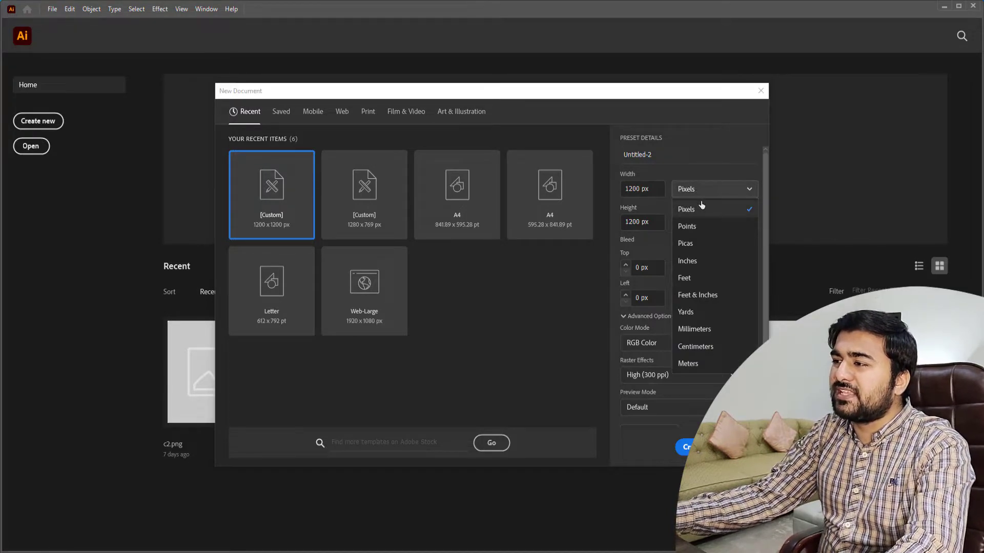
{"action": "left_click", "coordinate": [701, 205]}
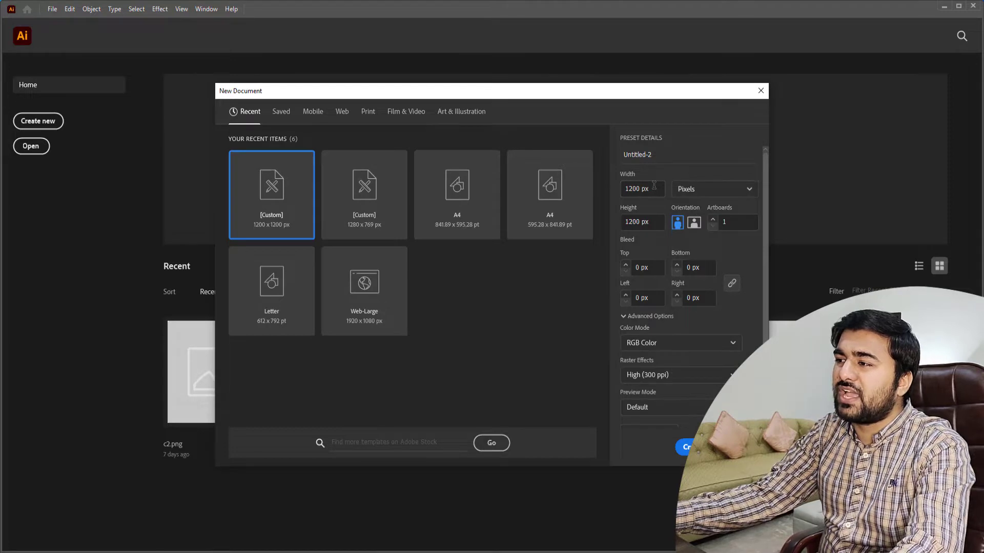
{"action": "left_click", "coordinate": [654, 186]}
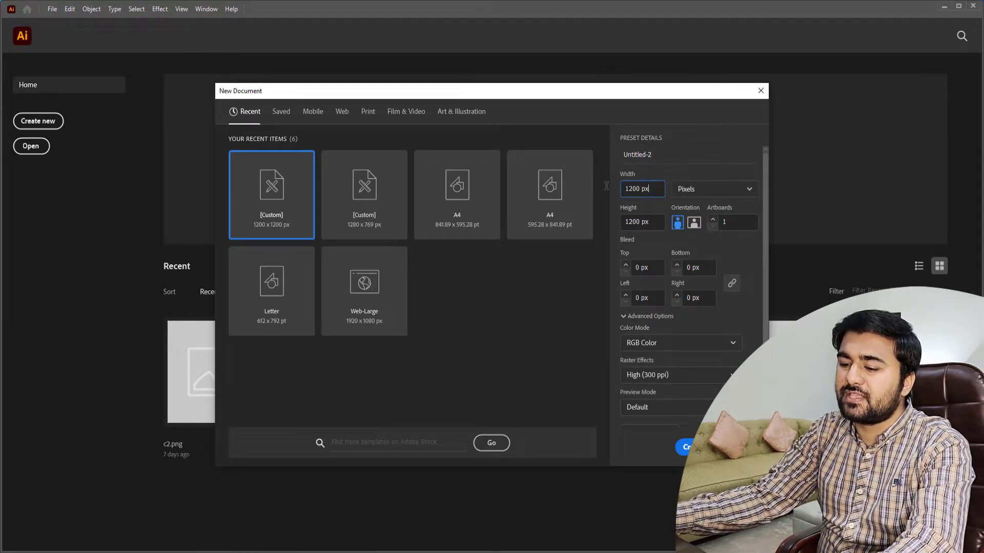
{"action": "key", "text": "ctrl+a"}
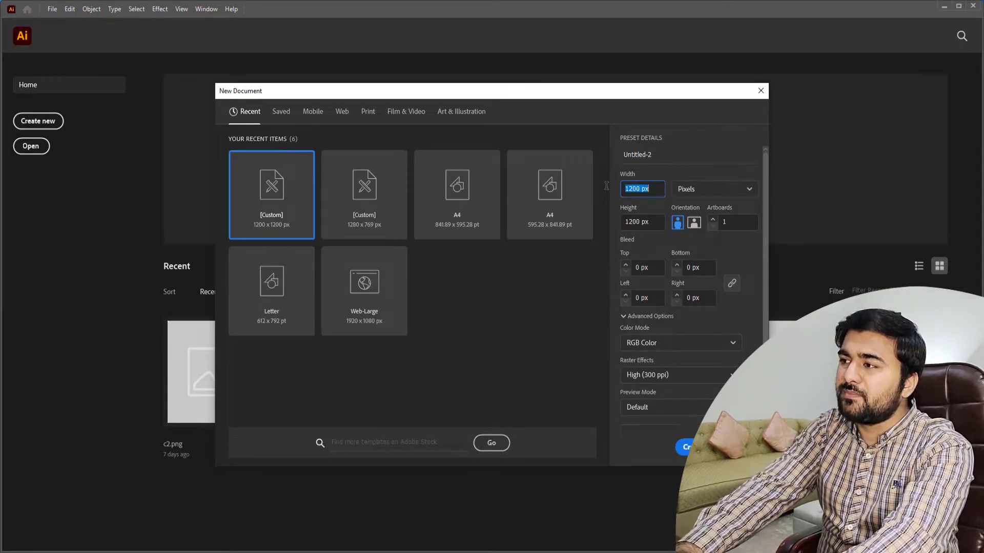
{"action": "type", "text": "1200"}
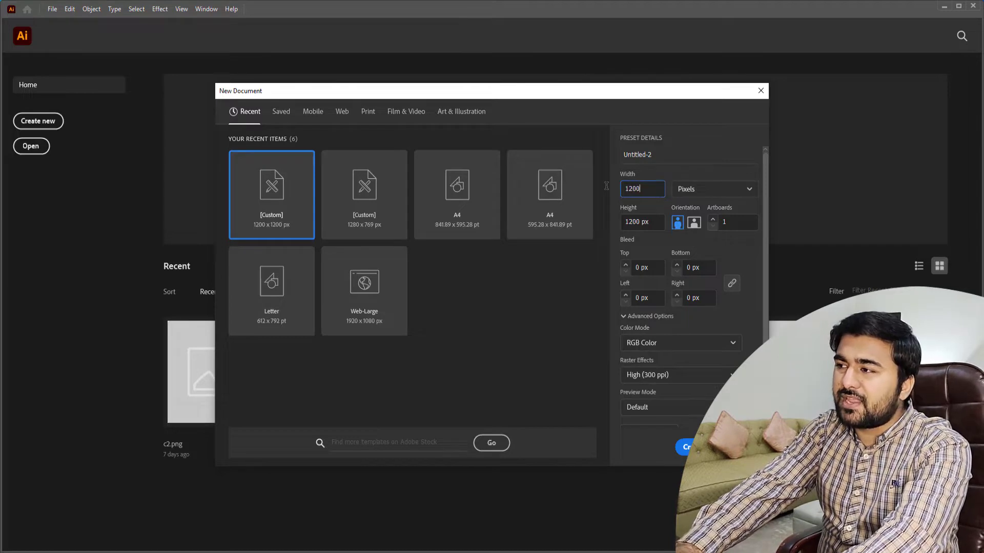
{"action": "key", "text": "Tab"}
{"action": "key", "text": "Tab"}
{"action": "type", "text": "12"}
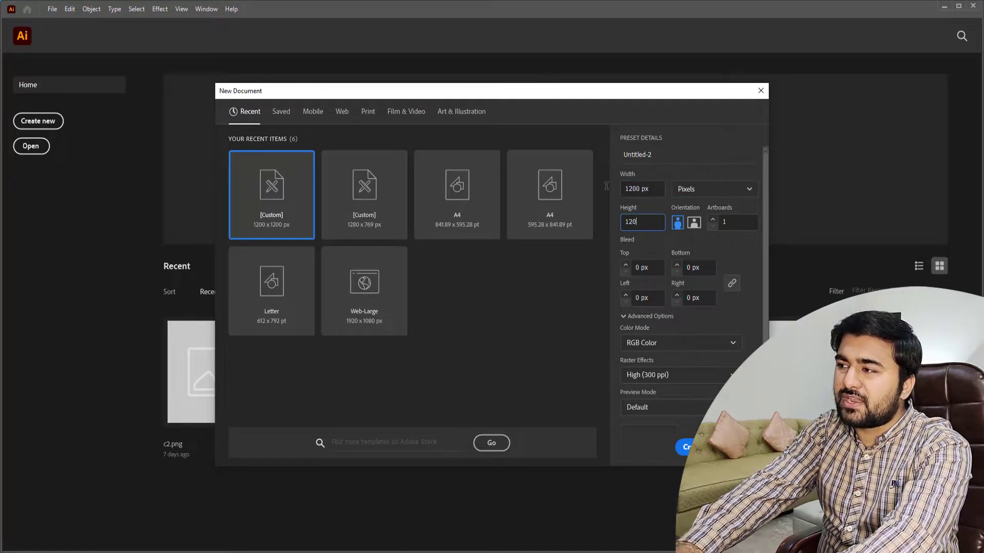
{"action": "type", "text": "00"}
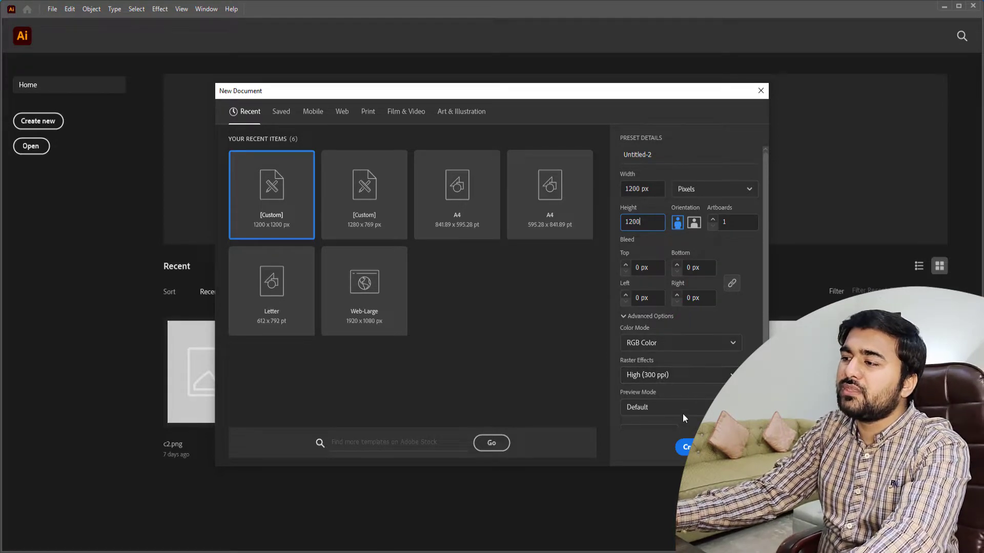
Step: Create the 1200 px square document and pick the Rectangular Grid tool
{"action": "left_click", "coordinate": [687, 447]}
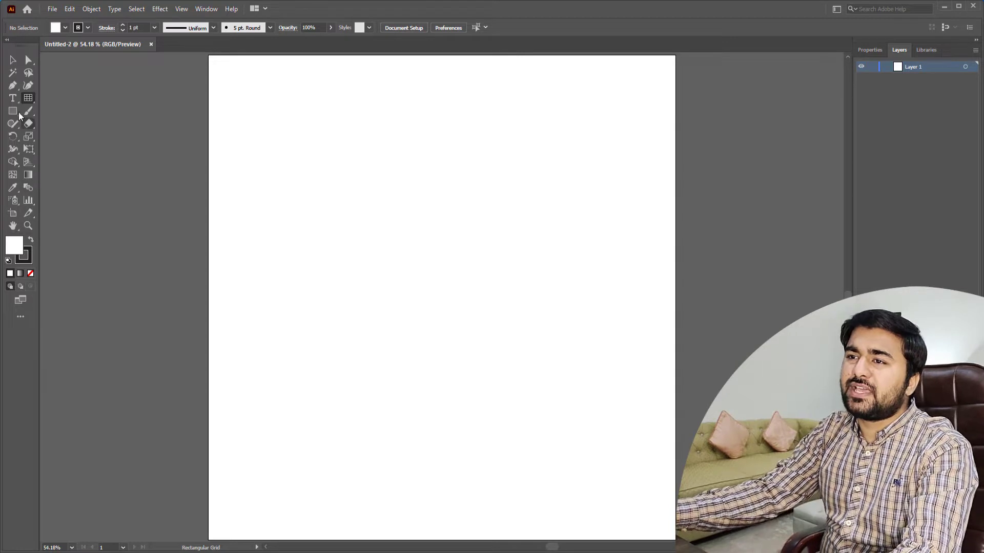
{"action": "left_click", "coordinate": [12, 60]}
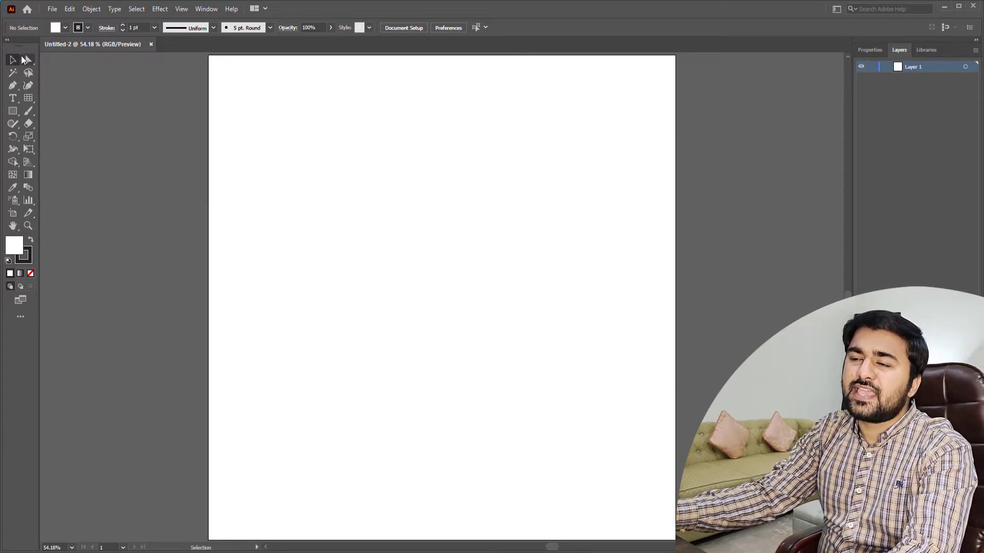
{"action": "left_click", "coordinate": [29, 98]}
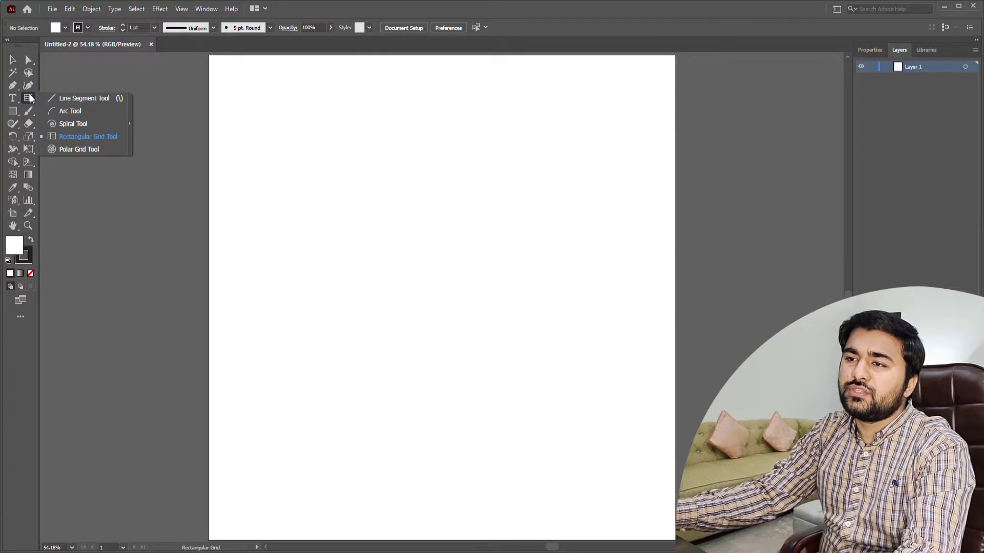
{"action": "left_click", "coordinate": [76, 137]}
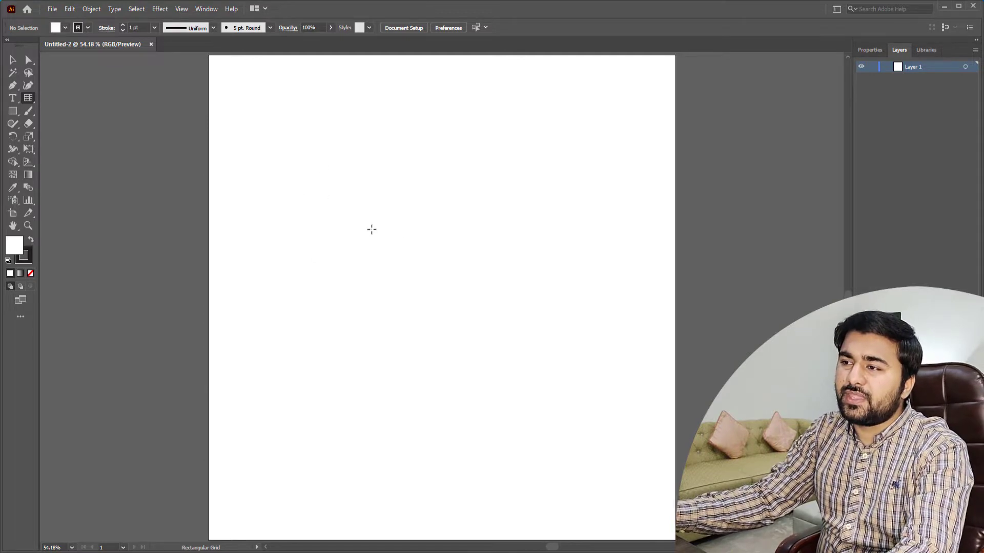
Step: Set the grid to 2400 × 2400 px with 0 horizontal and 47 vertical dividers
{"action": "left_click", "coordinate": [316, 200]}
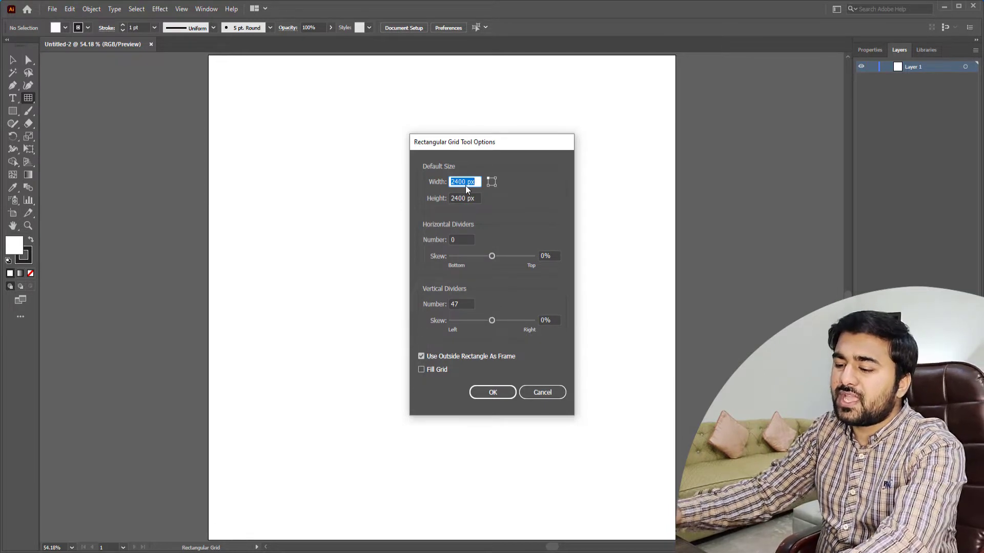
{"action": "type", "text": "2400"}
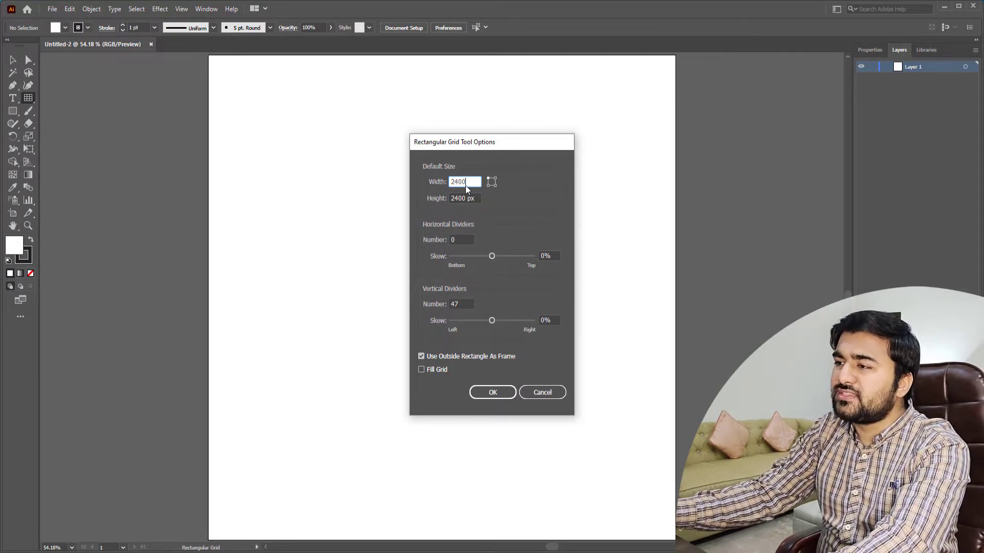
{"action": "key", "text": "Tab"}
{"action": "type", "text": "24"}
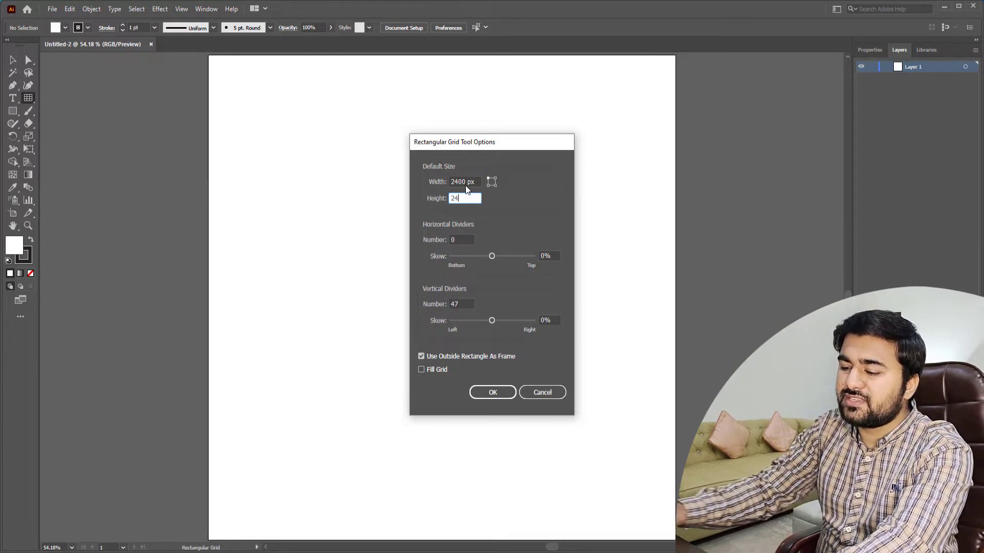
{"action": "type", "text": "00"}
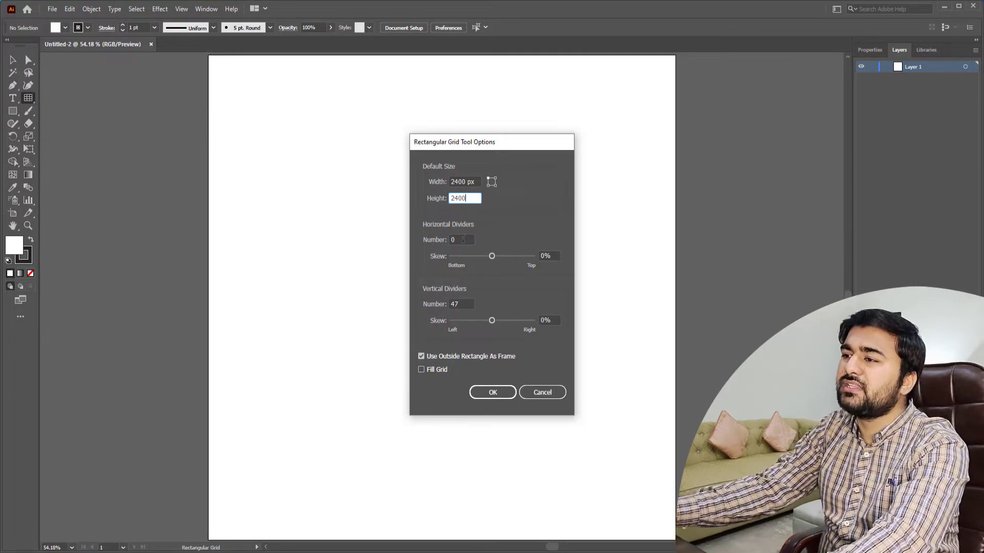
{"action": "left_click", "coordinate": [454, 240]}
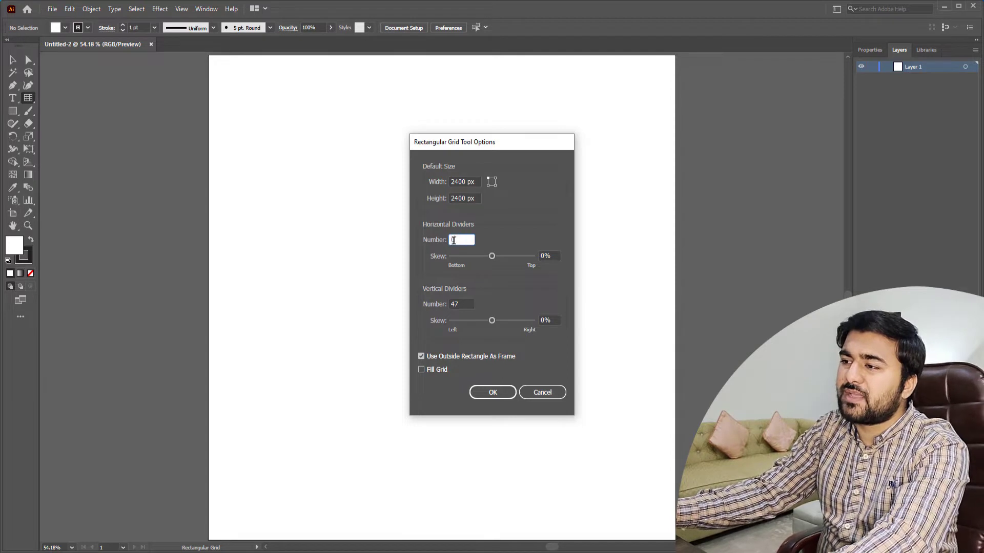
{"action": "left_click", "coordinate": [453, 304]}
{"action": "type", "text": "48"}
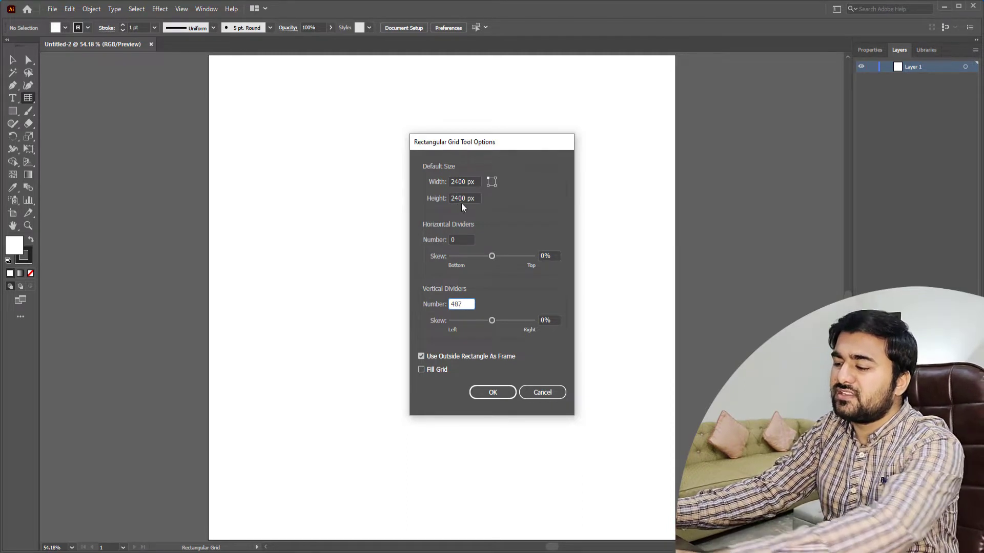
{"action": "type", "text": "7"}
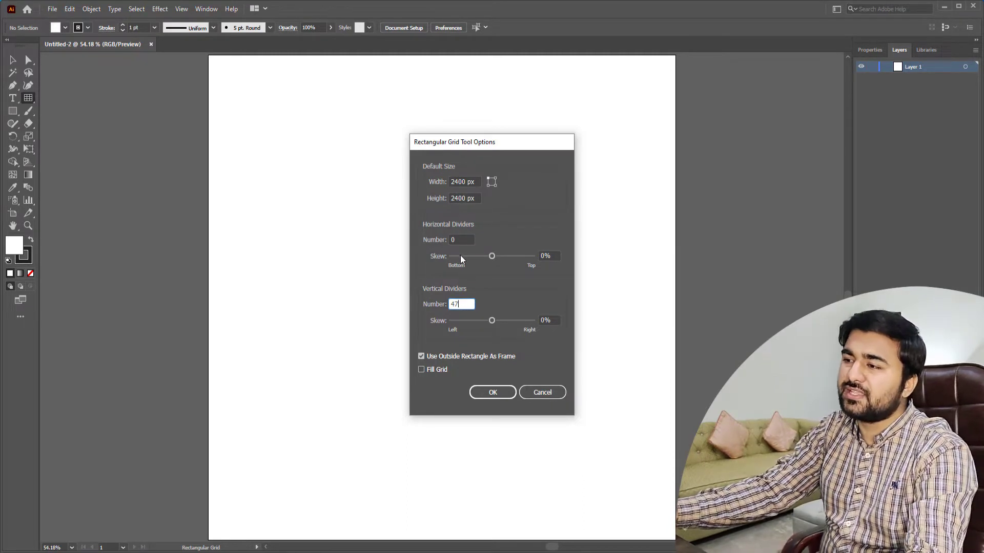
Step: Create the 2400 px grid and centre it horizontally and vertically on the artboard
{"action": "left_click", "coordinate": [493, 393]}
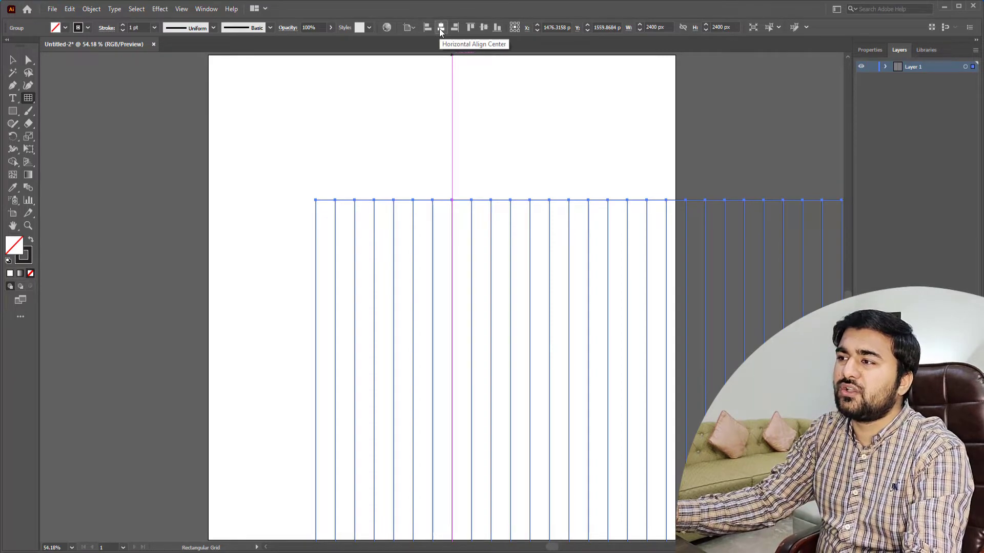
{"action": "left_click", "coordinate": [441, 28]}
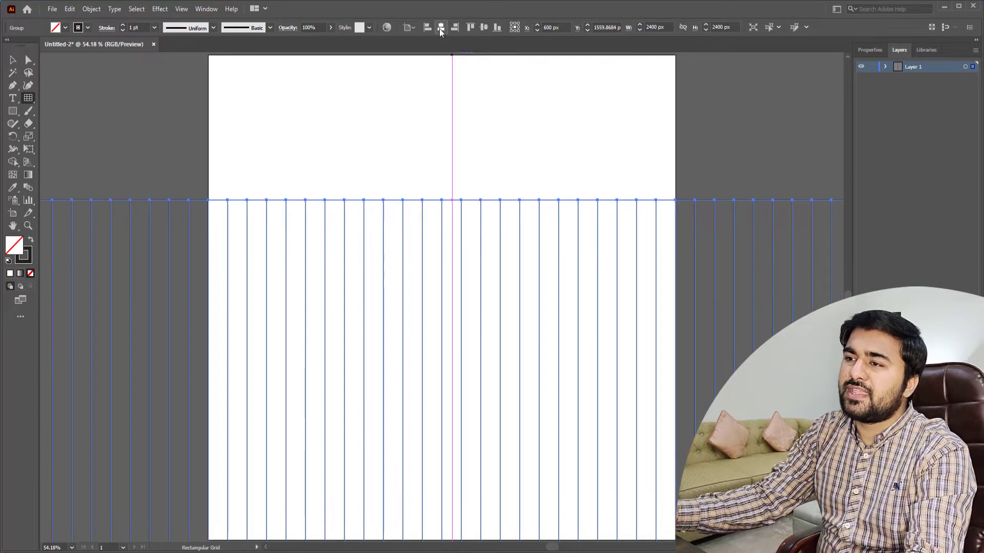
{"action": "left_click", "coordinate": [483, 28]}
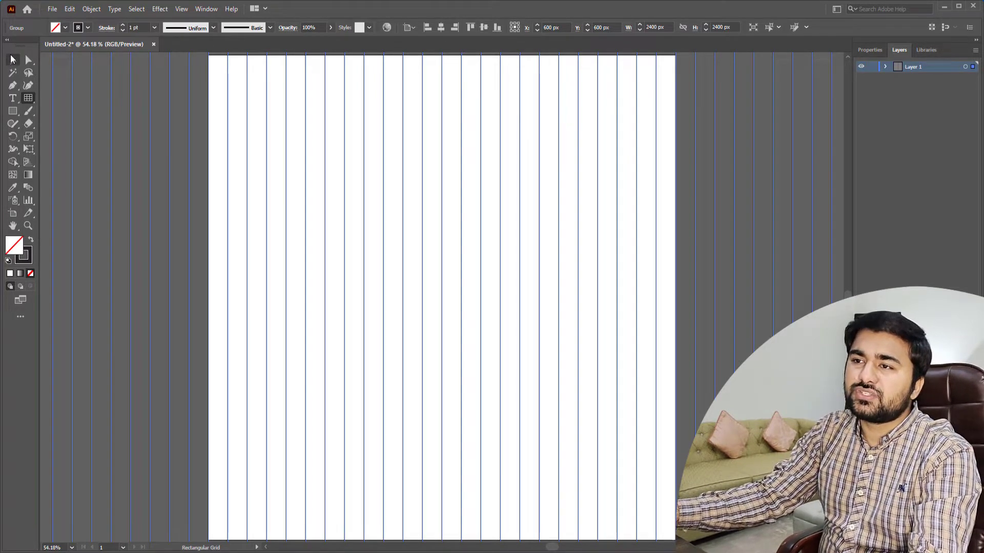
Step: Rotate the vertical-line grid by 60° so its lines run diagonally
{"action": "left_click", "coordinate": [13, 72]}
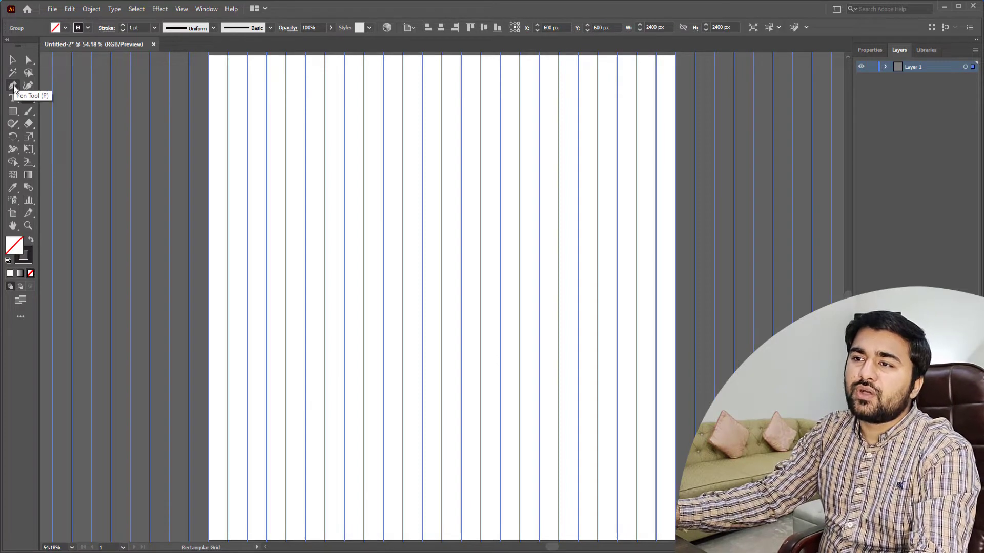
{"action": "left_click", "coordinate": [13, 137]}
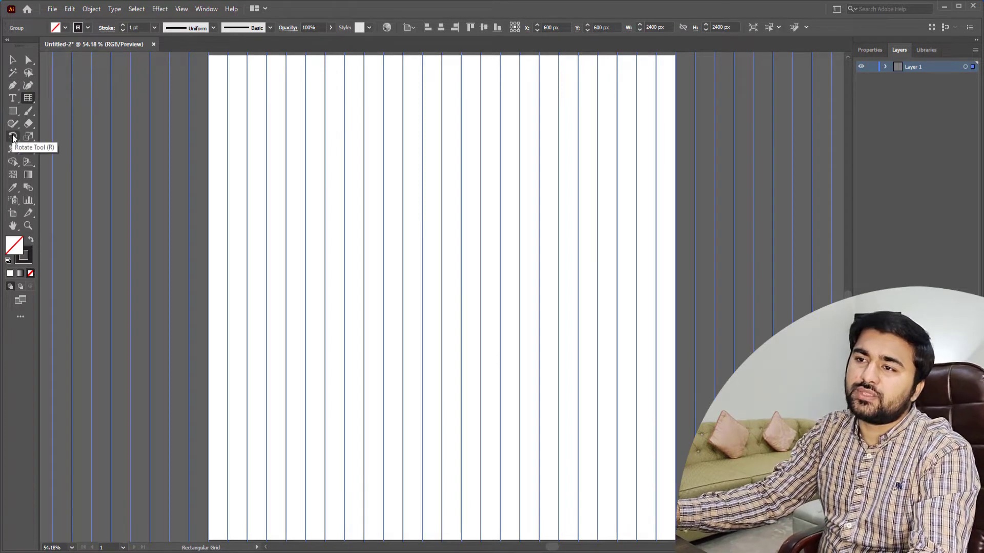
{"action": "left_click_drag", "start_coordinate": [14, 137], "coordinate": [69, 139]}
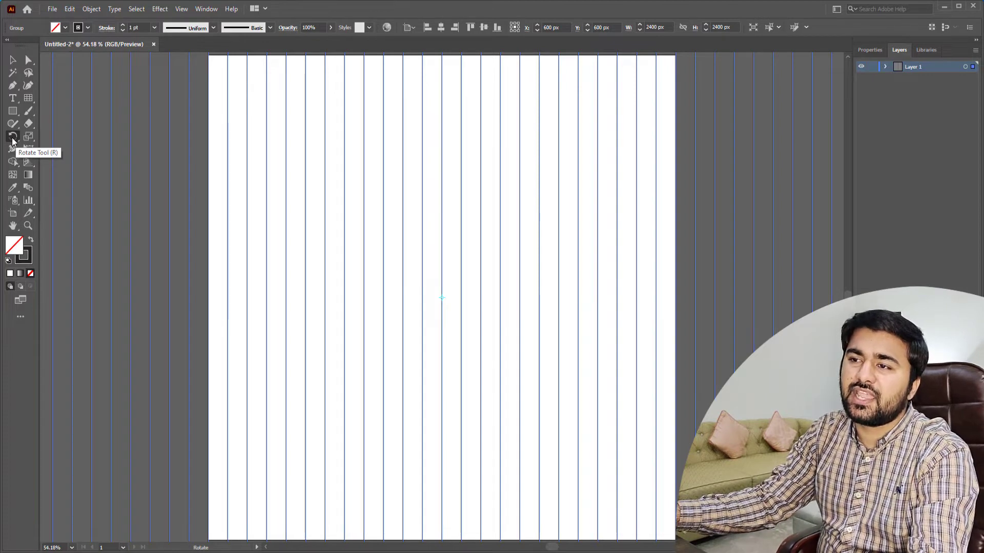
{"action": "double_click", "coordinate": [13, 137]}
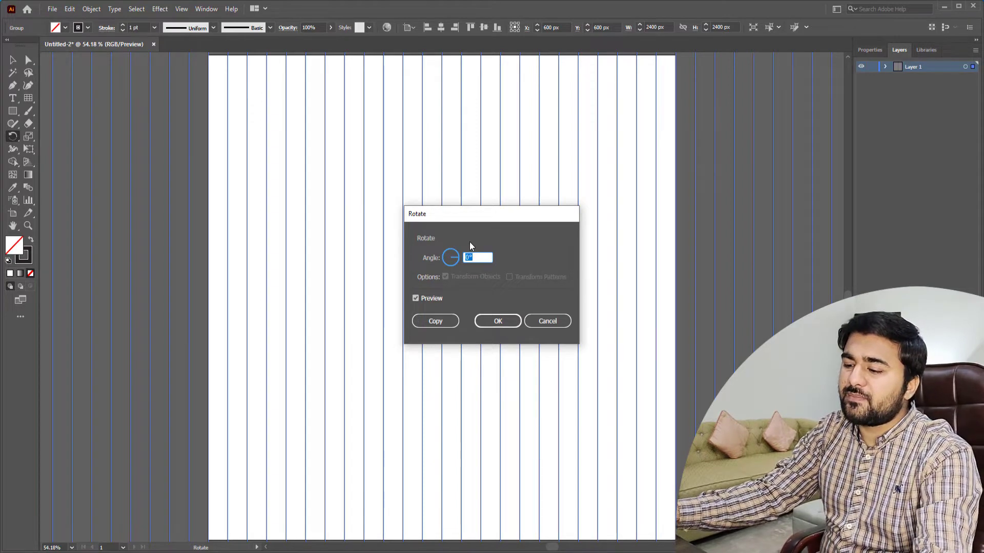
{"action": "type", "text": "60"}
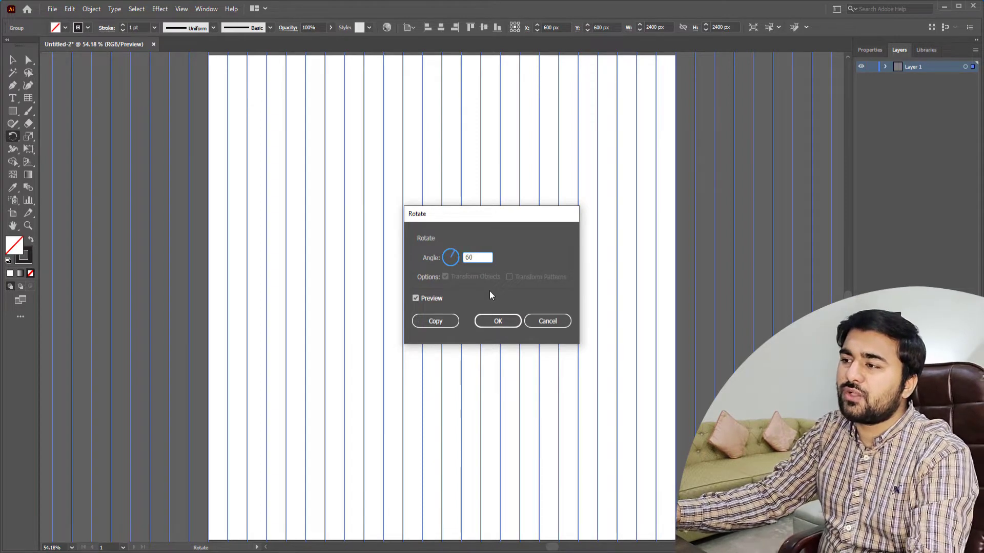
{"action": "left_click", "coordinate": [497, 322]}
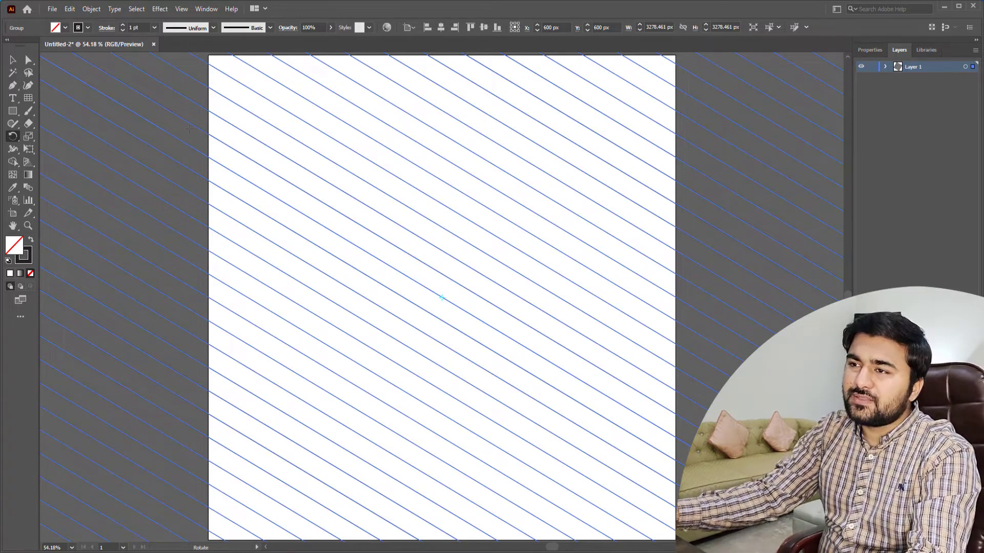
Step: Reflect a copy of the diagonal lines across the 90° vertical axis
{"action": "left_click", "coordinate": [13, 137]}
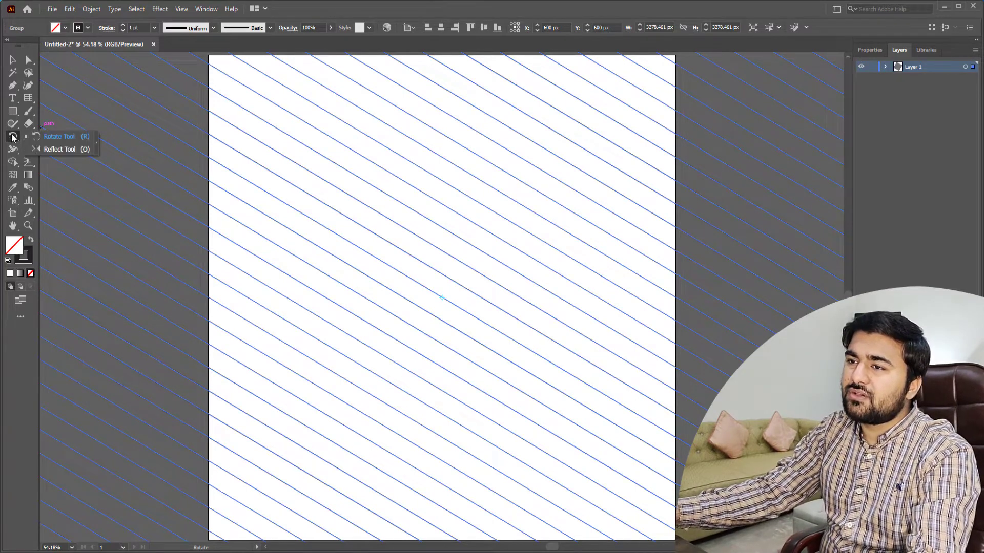
{"action": "left_click", "coordinate": [47, 148]}
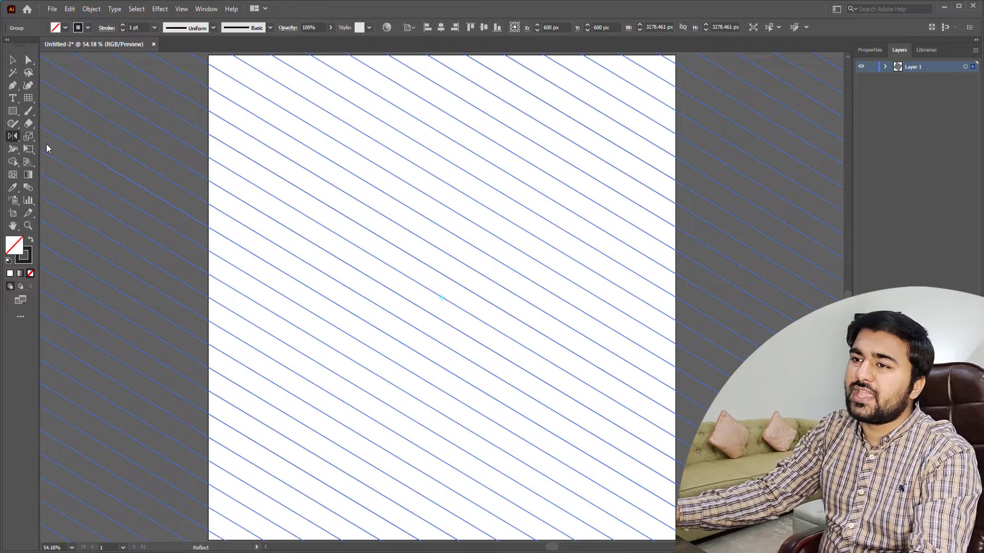
{"action": "double_click", "coordinate": [13, 136]}
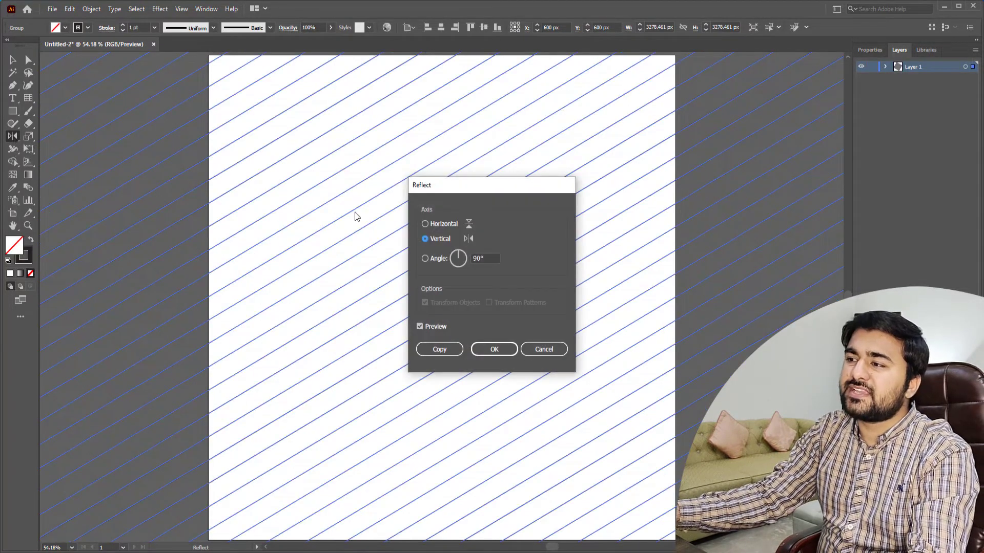
{"action": "left_click", "coordinate": [490, 256]}
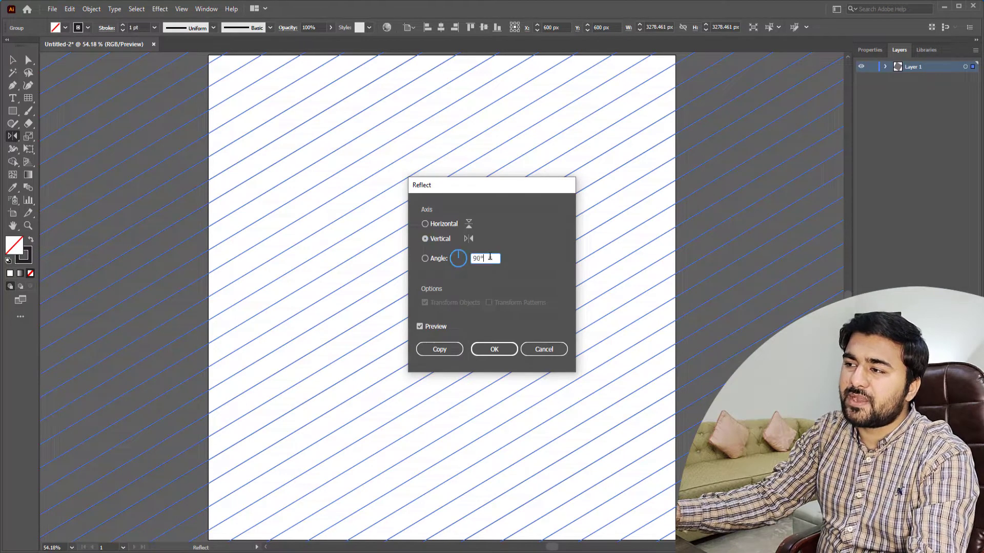
{"action": "left_click", "coordinate": [440, 350]}
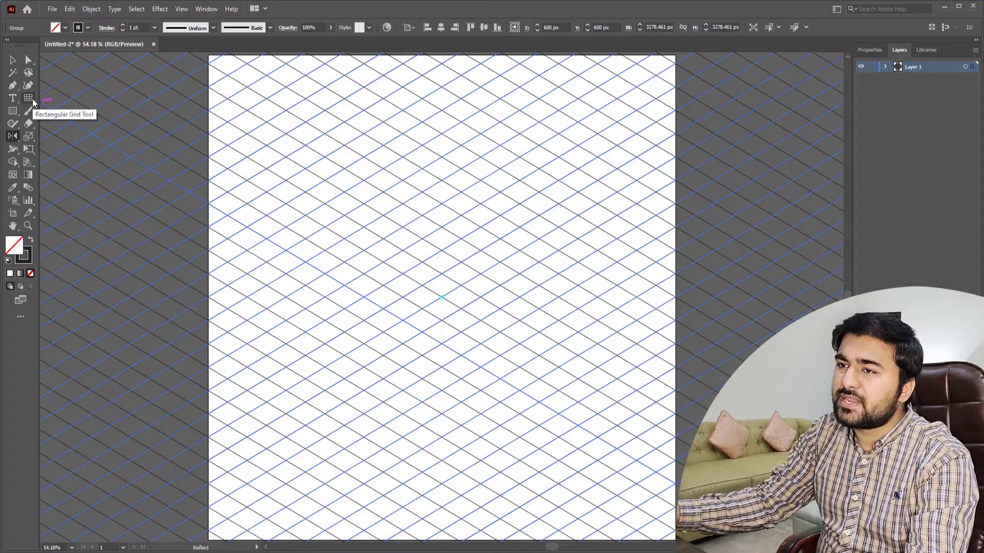
Step: Add a centred 1200 × 1200 px grid with 0 horizontal and 23 vertical dividers
{"action": "left_click", "coordinate": [341, 157]}
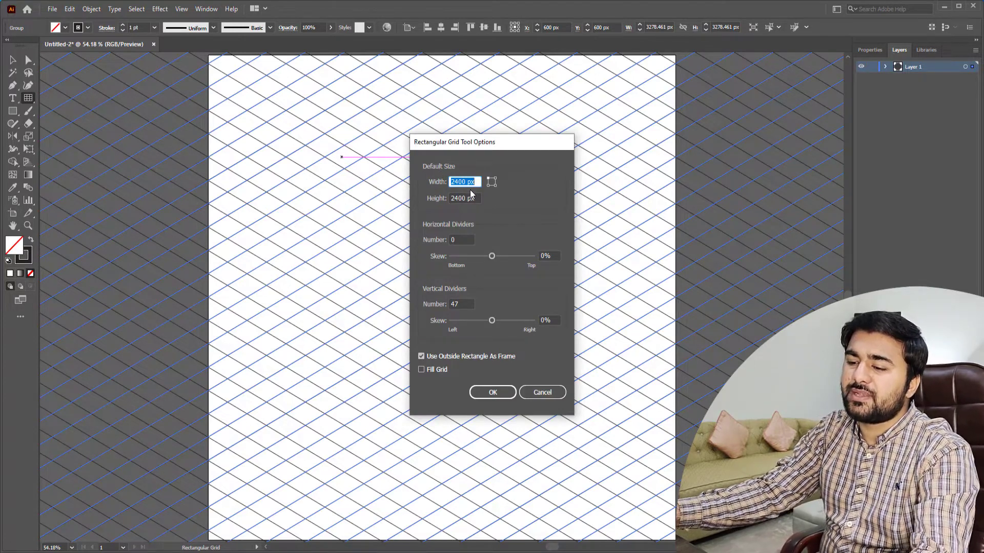
{"action": "type", "text": "00"}
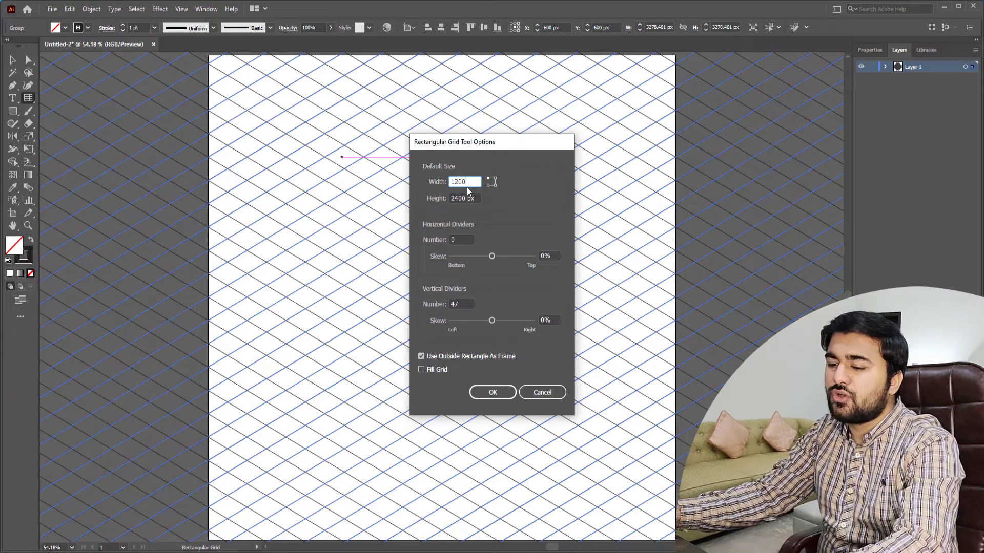
{"action": "key", "text": "Tab"}
{"action": "type", "text": "1200"}
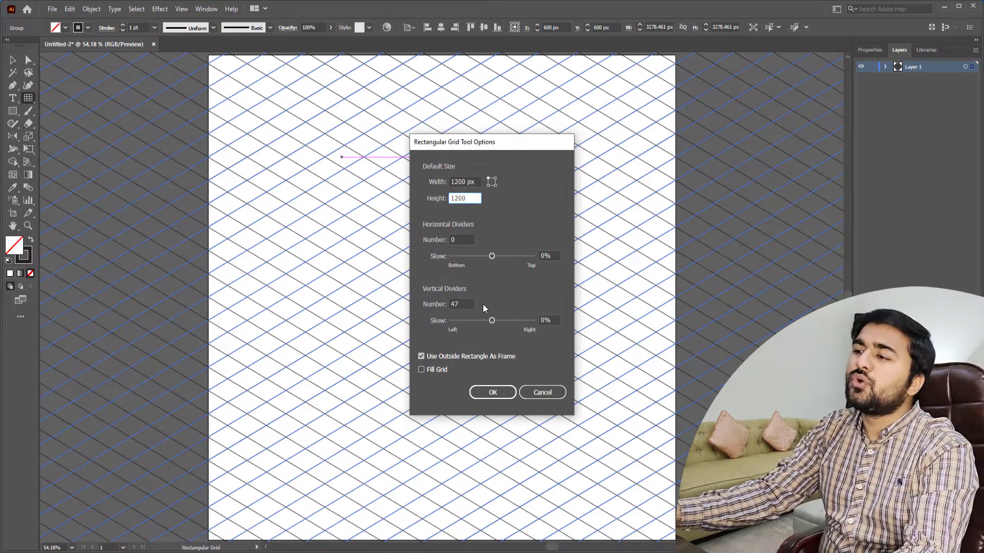
{"action": "left_click", "coordinate": [465, 303]}
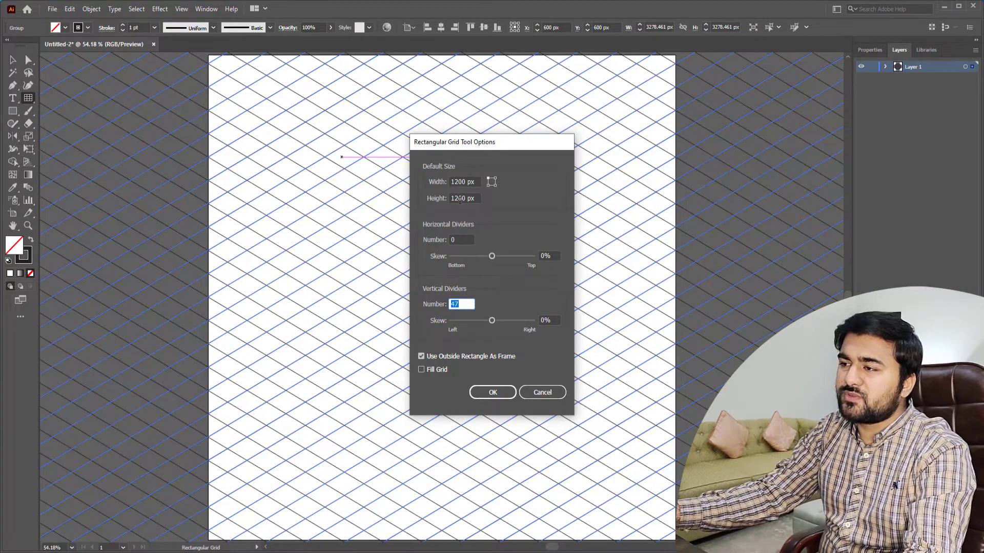
{"action": "type", "text": "23"}
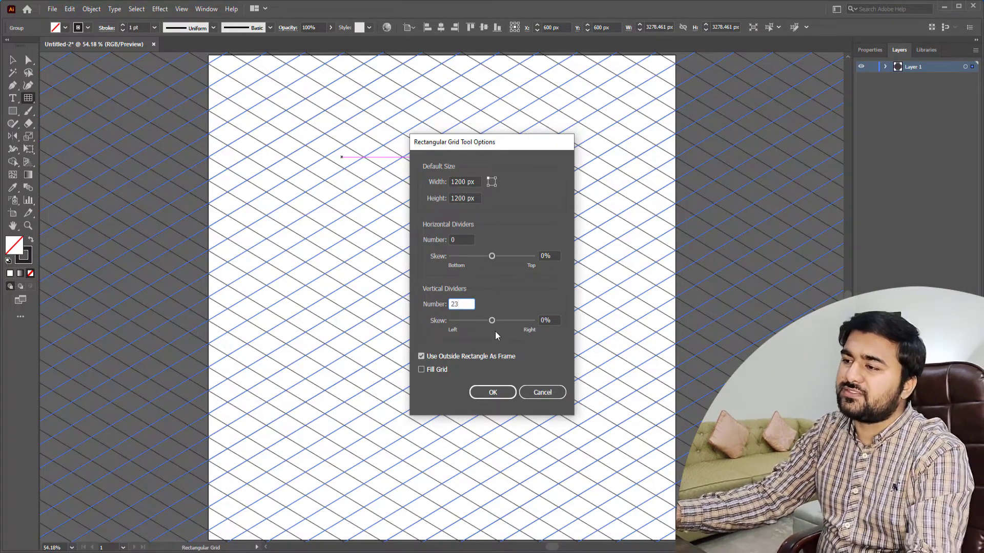
{"action": "left_click", "coordinate": [500, 393]}
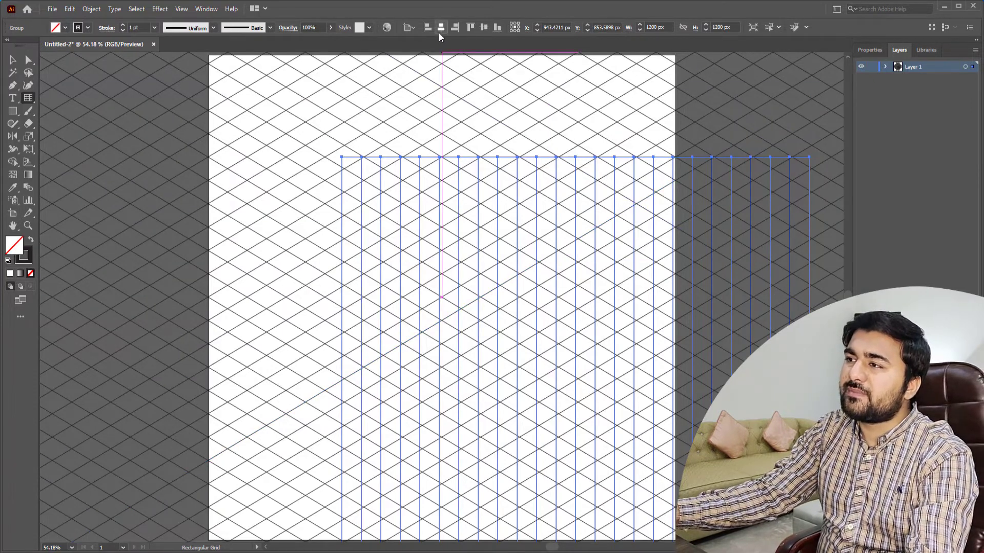
{"action": "left_click", "coordinate": [439, 31]}
{"action": "left_click", "coordinate": [486, 27]}
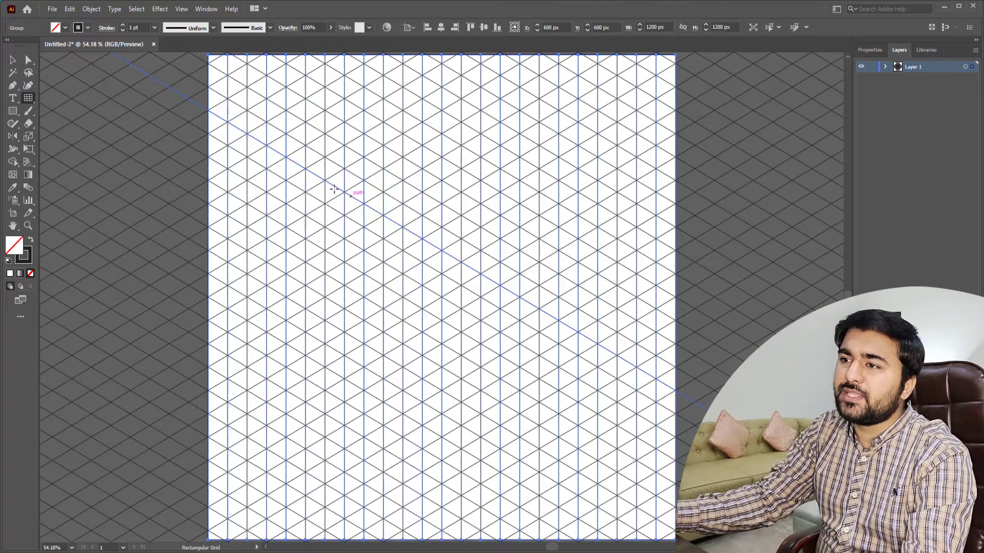
Step: Draw a 1200 × 1200 px rectangle and centre it on the artboard
{"action": "left_click", "coordinate": [13, 110]}
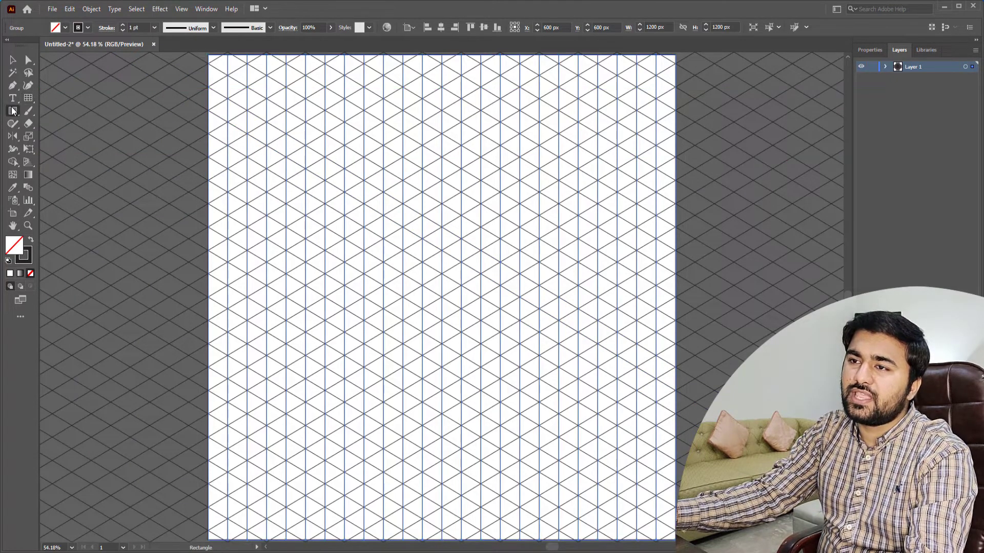
{"action": "left_click", "coordinate": [251, 147]}
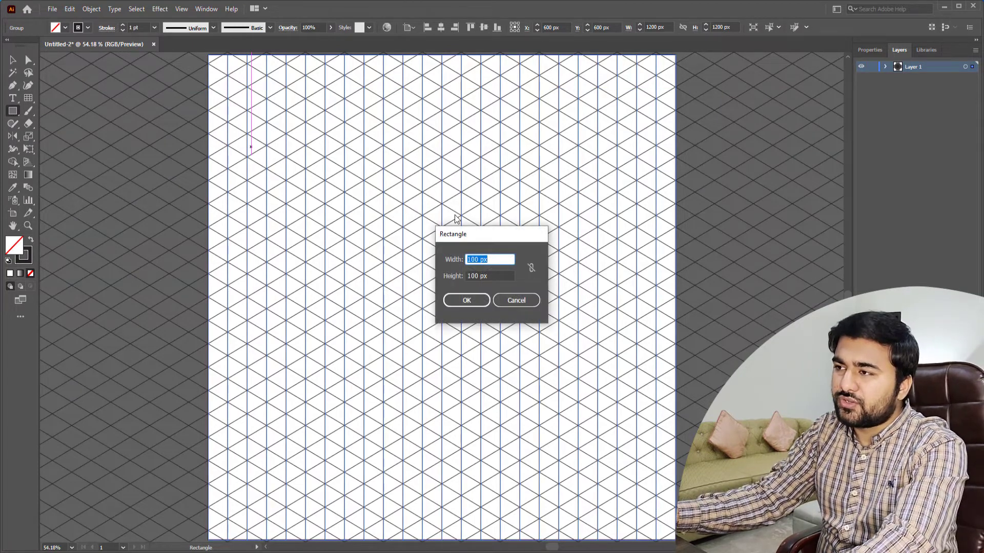
{"action": "type", "text": "1"}
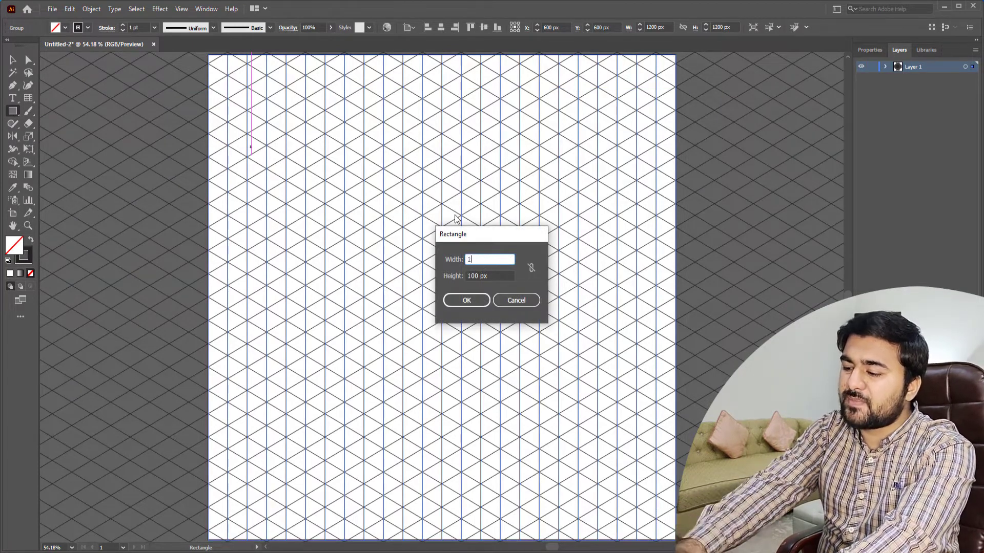
{"action": "type", "text": "200"}
{"action": "key", "text": "Tab"}
{"action": "type", "text": "1200"}
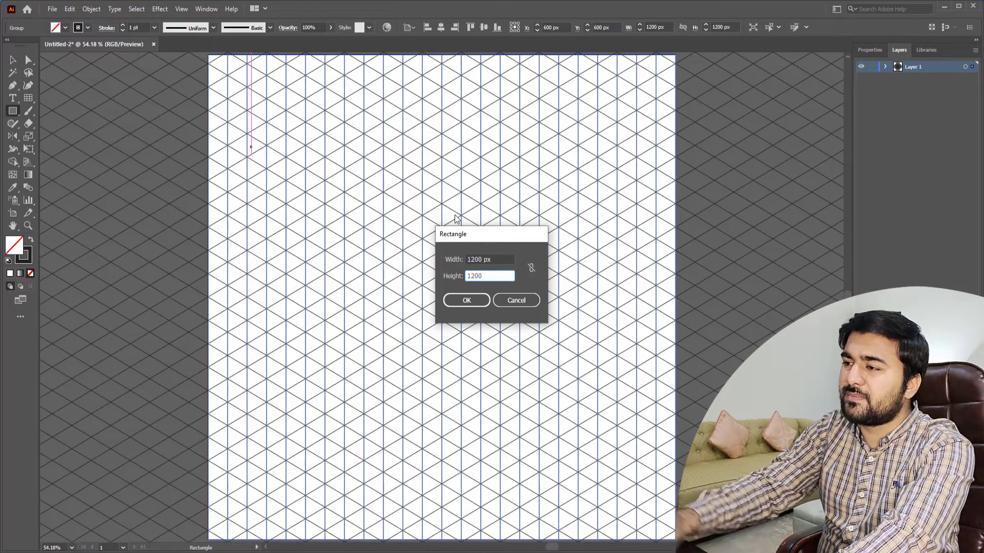
{"action": "left_click", "coordinate": [469, 303]}
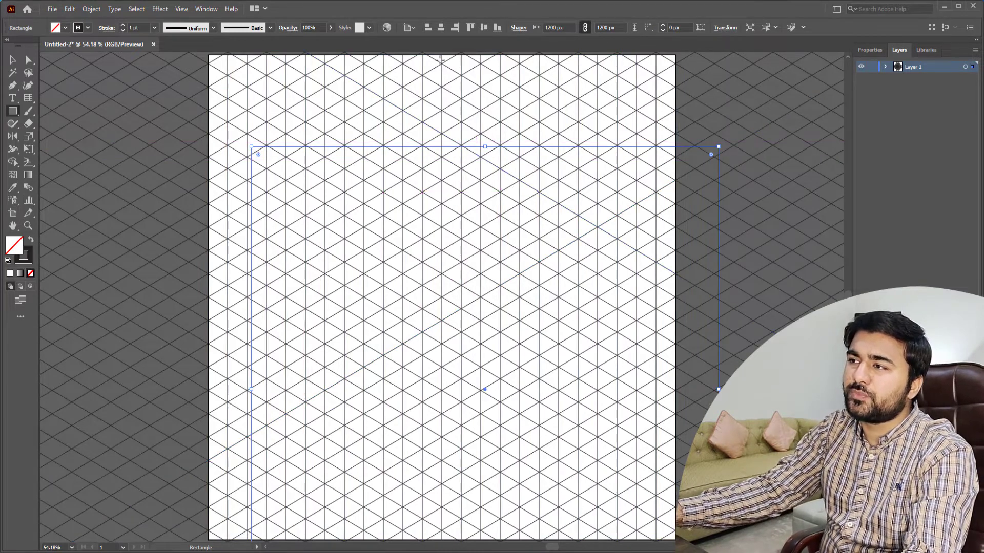
{"action": "left_click", "coordinate": [441, 29]}
{"action": "left_click", "coordinate": [481, 28]}
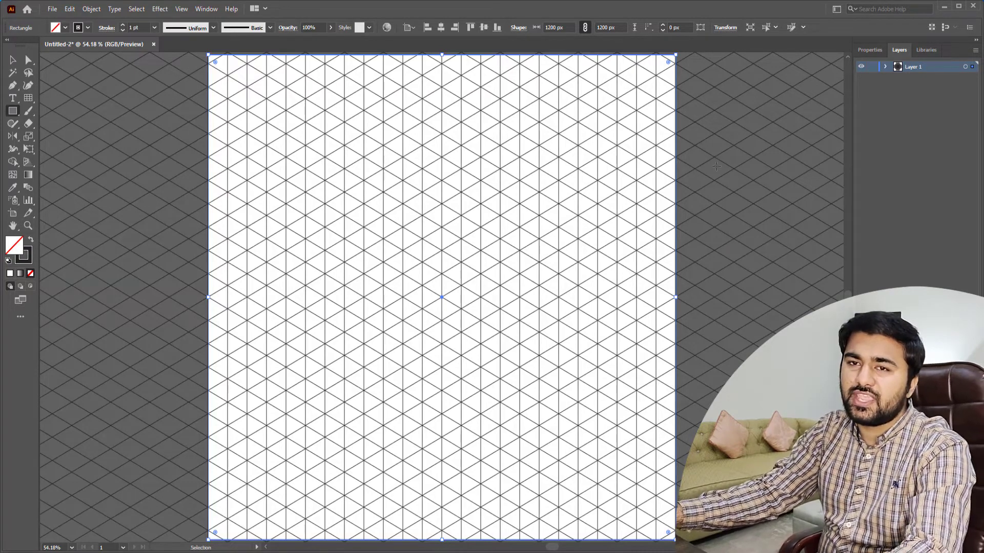
Step: Select all and make a clipping mask trimming the grid to the rectangle
{"action": "key", "text": "ctrl+a"}
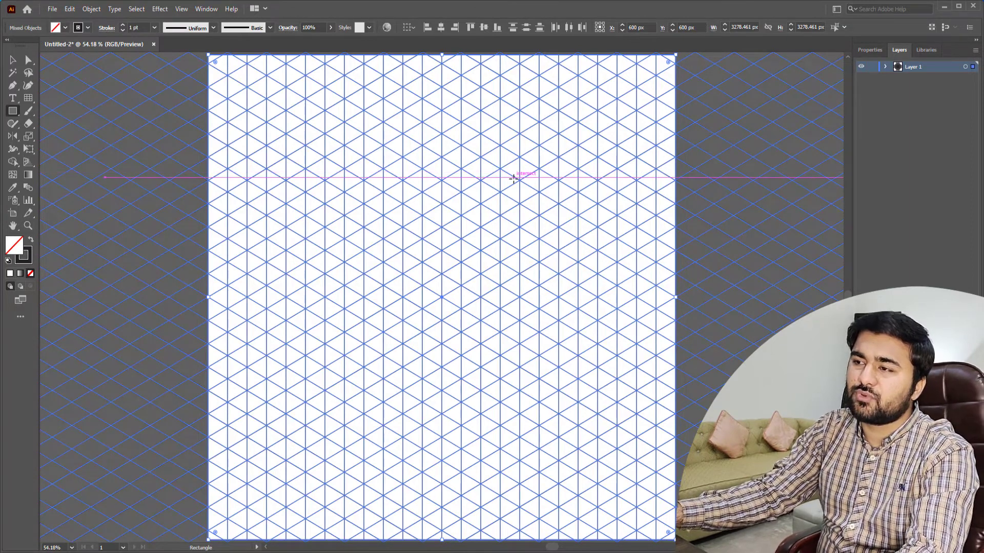
{"action": "right_click", "coordinate": [297, 128]}
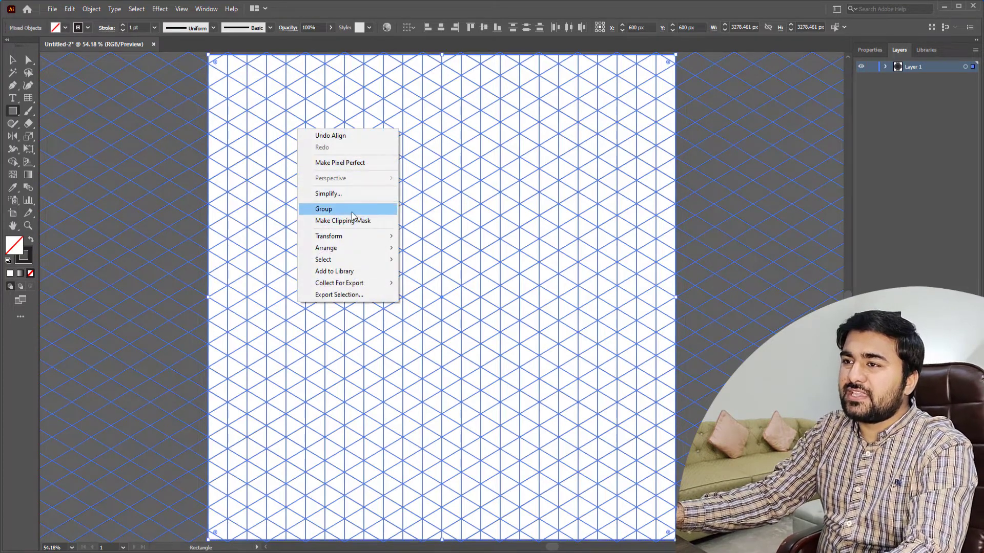
{"action": "left_click", "coordinate": [92, 9]}
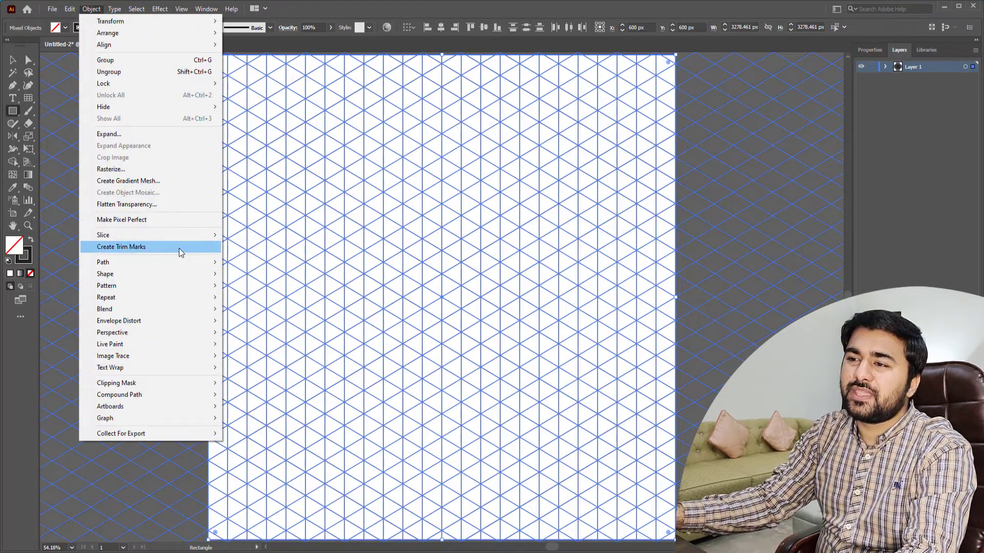
{"action": "mouse_move", "coordinate": [117, 383]}
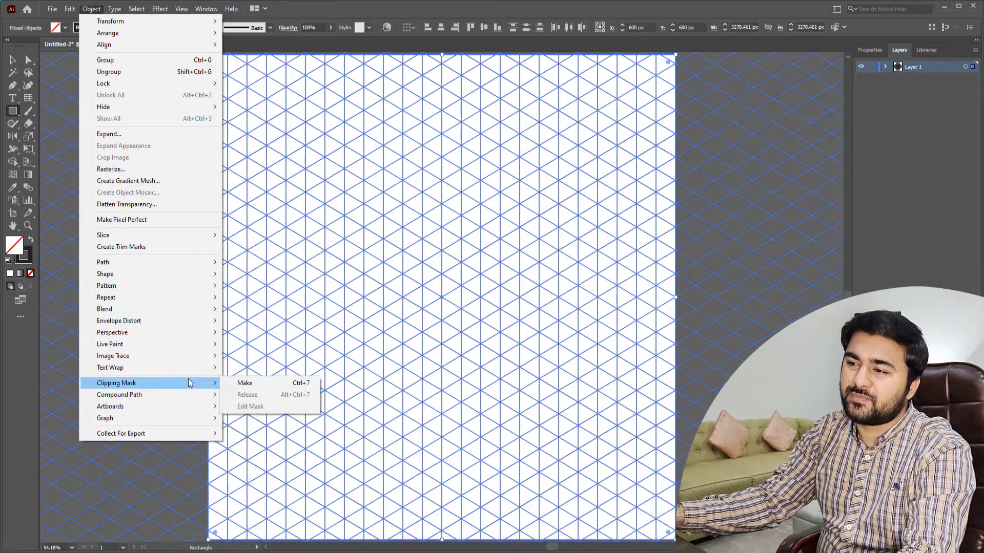
{"action": "left_click", "coordinate": [244, 383]}
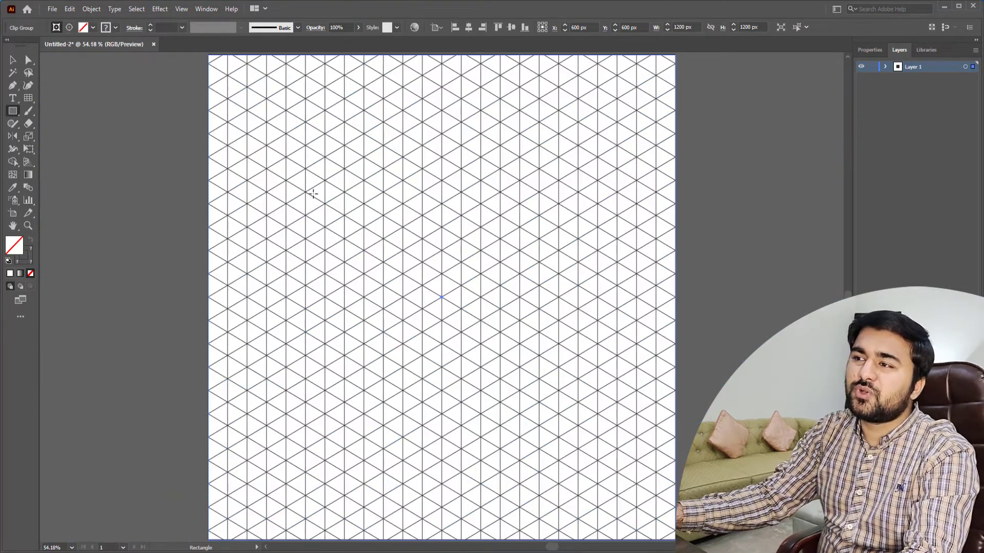